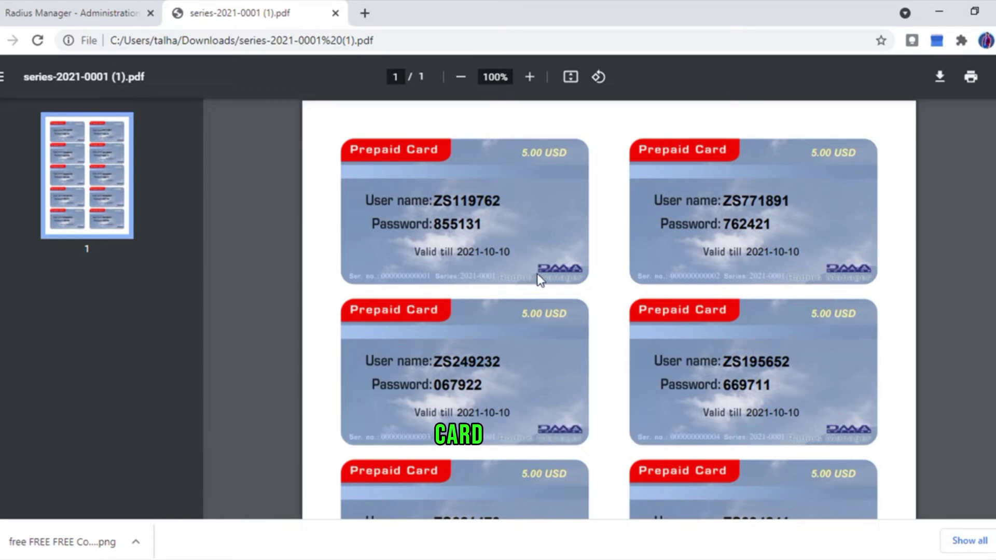
scroll(516, 266, "down", 3)
scroll(546, 265, "down", 1)
scroll(546, 265, "up", 4)
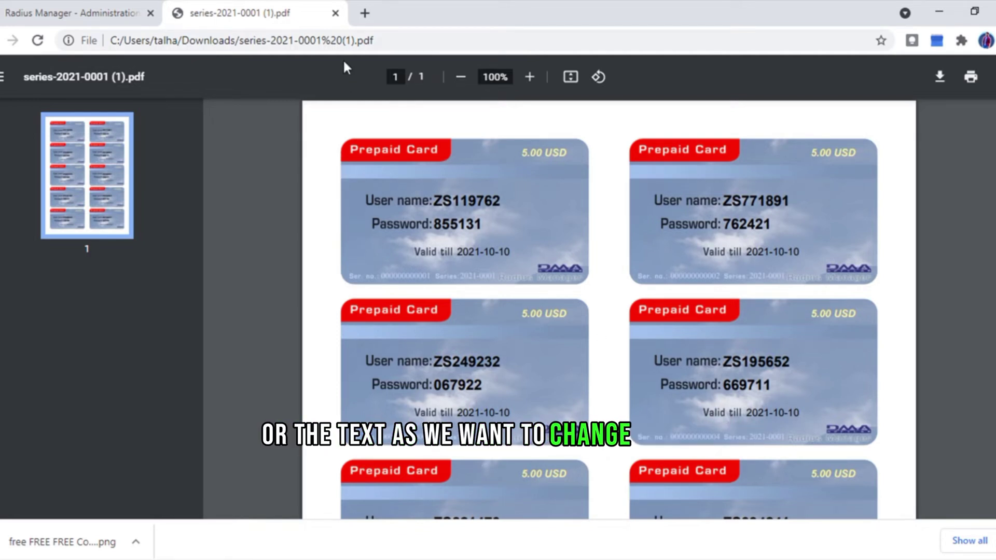
Close the default sky-background card PDF after reviewing it.
left_click(336, 14)
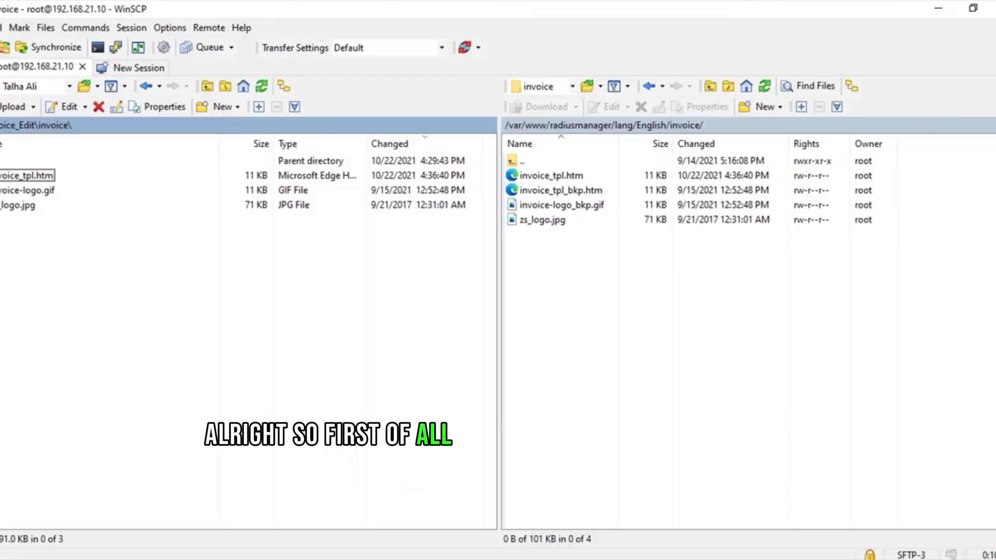
Copy classic_bg.png and refill_bg.png from /lang/English/card/ into the local invoice folder.
double_click(526, 161)
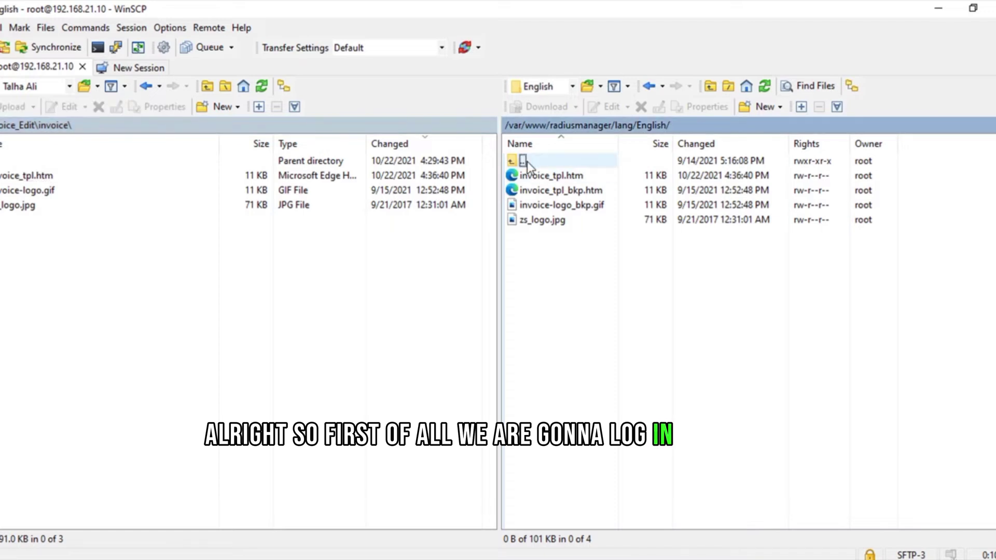
double_click(516, 162)
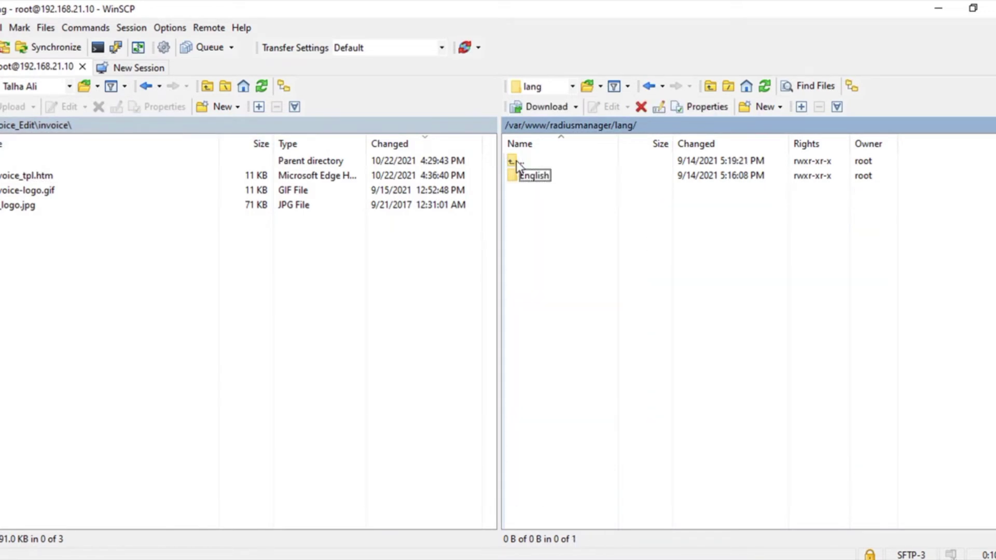
double_click(526, 174)
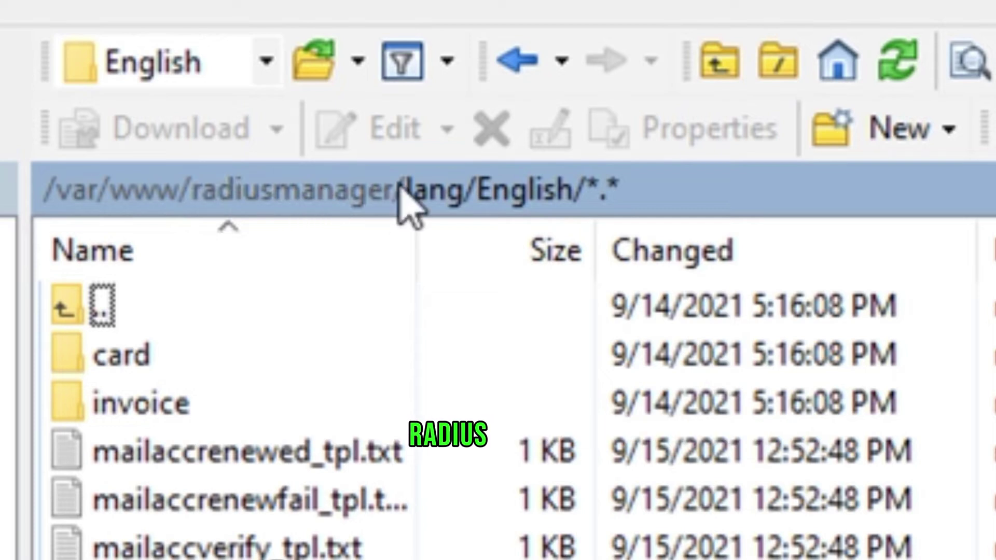
double_click(150, 360)
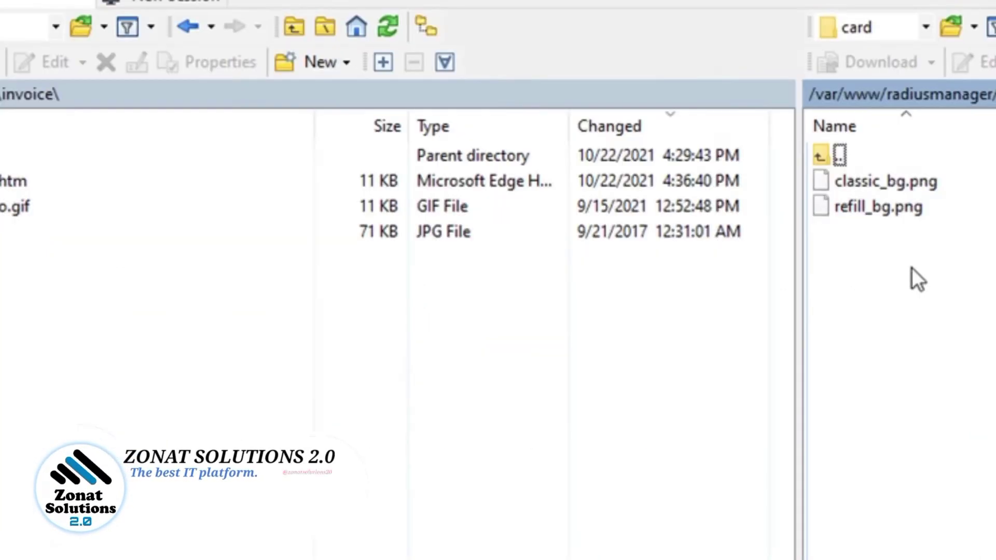
mouse_move(911, 268)
left_mouse_down()
mouse_move(841, 177)
mouse_move(104, 420)
left_mouse_up()
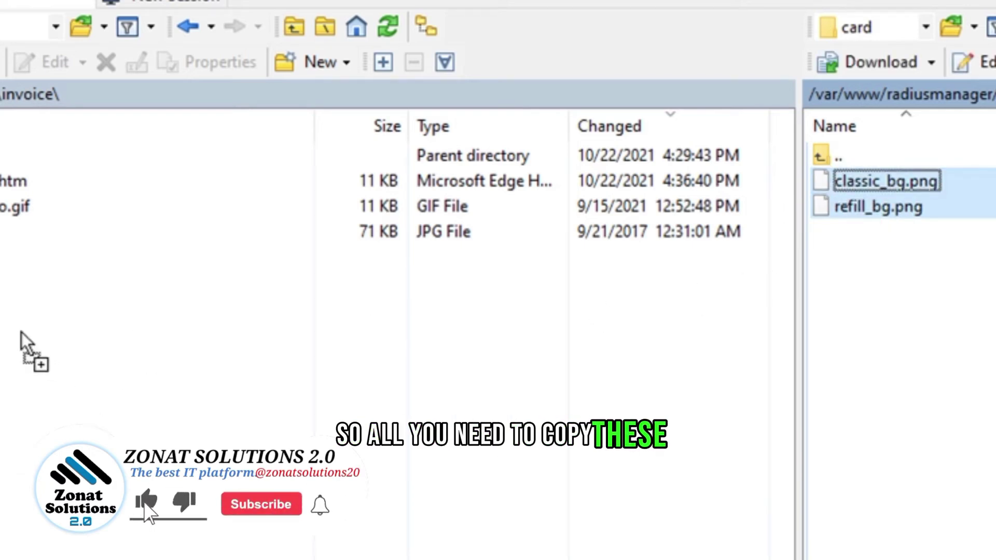
left_click_drag(104, 420, 6, 321)
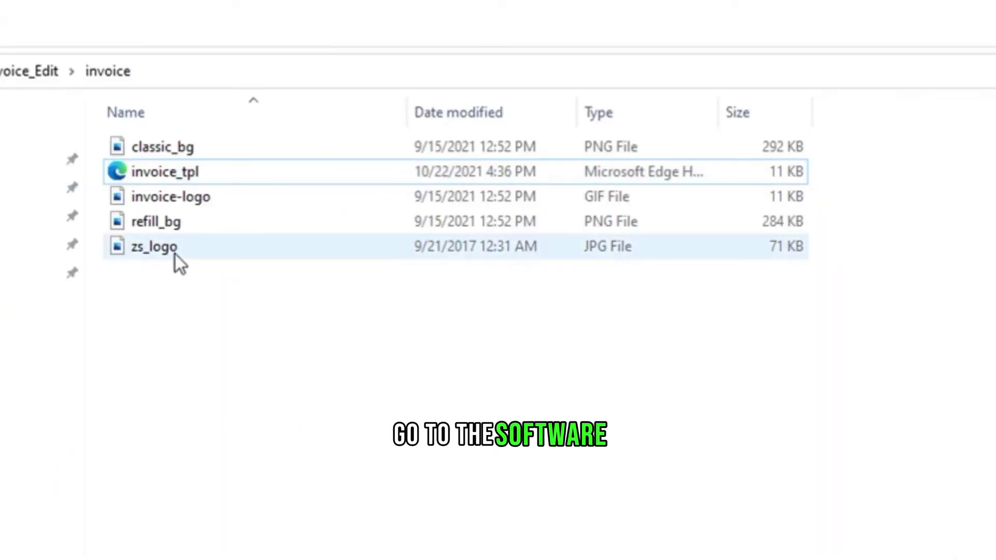
Preview refill_bg in Photos, then load the Canva website in Chrome.
left_click(158, 224)
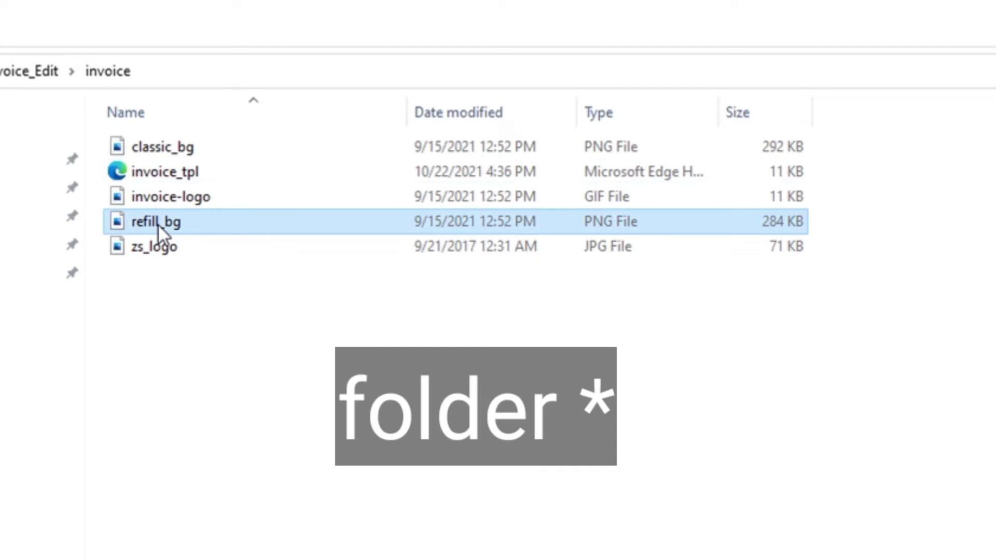
double_click(158, 223)
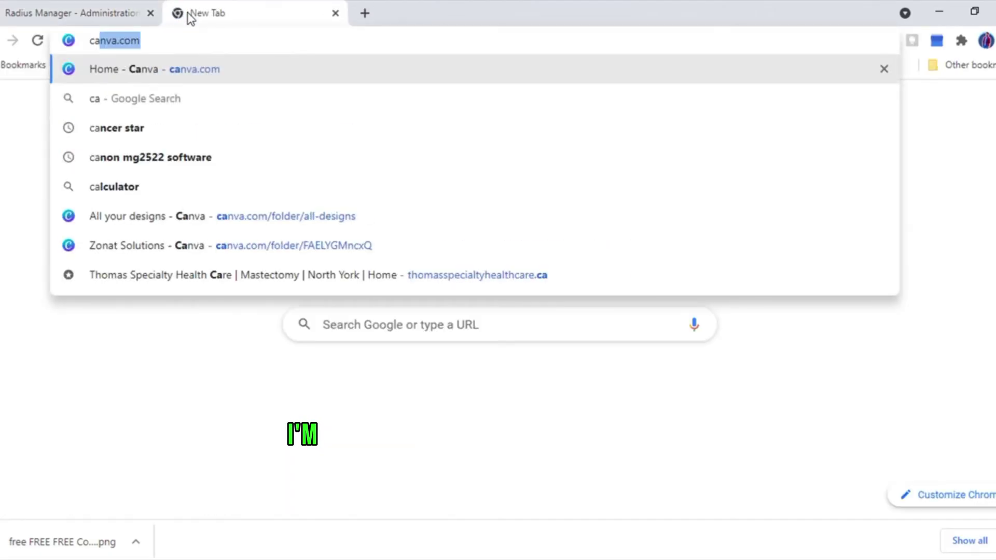
key("Return")
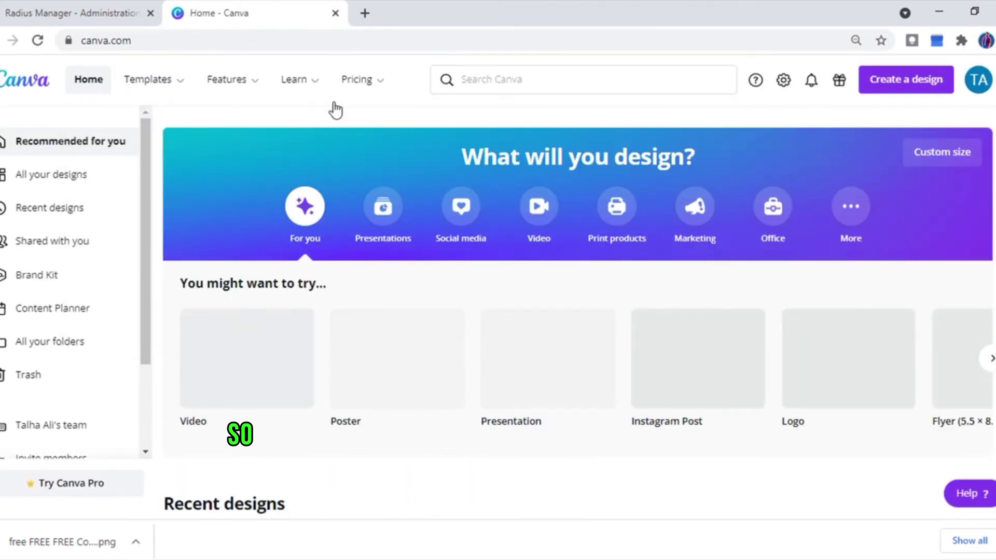
Create a new custom-size Canva design, 1004 px wide by 591 px high.
left_click(919, 84)
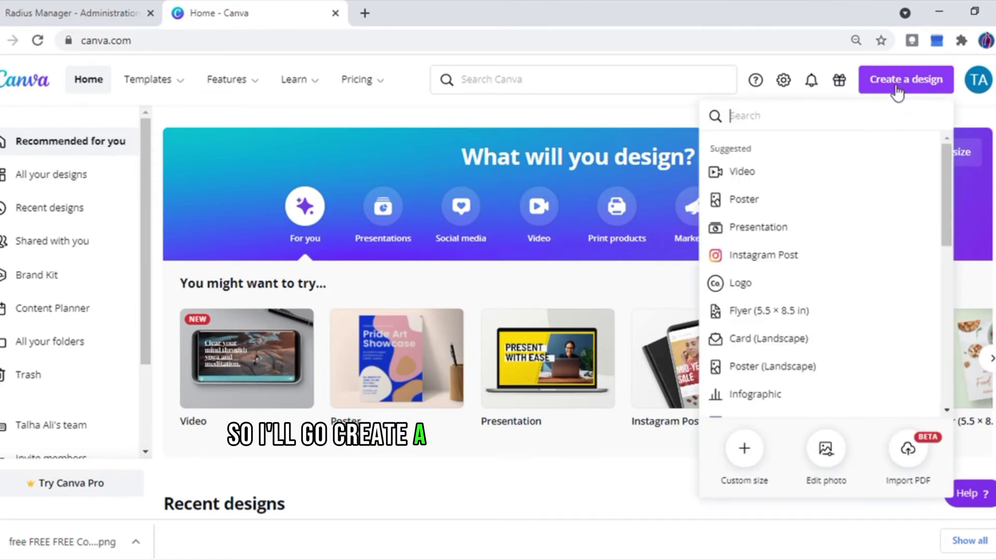
scroll(804, 271, "down", 3)
scroll(804, 269, "down", 3)
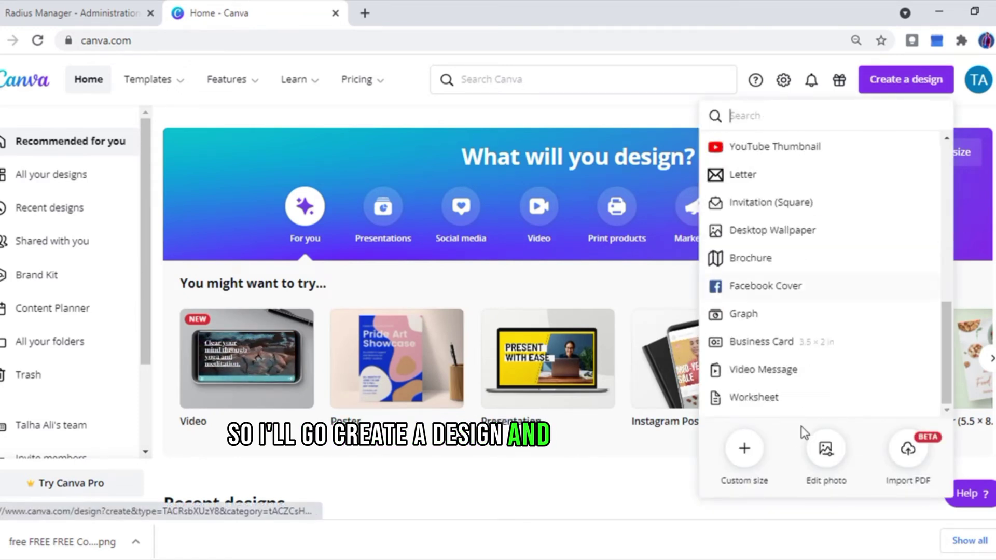
left_click(744, 448)
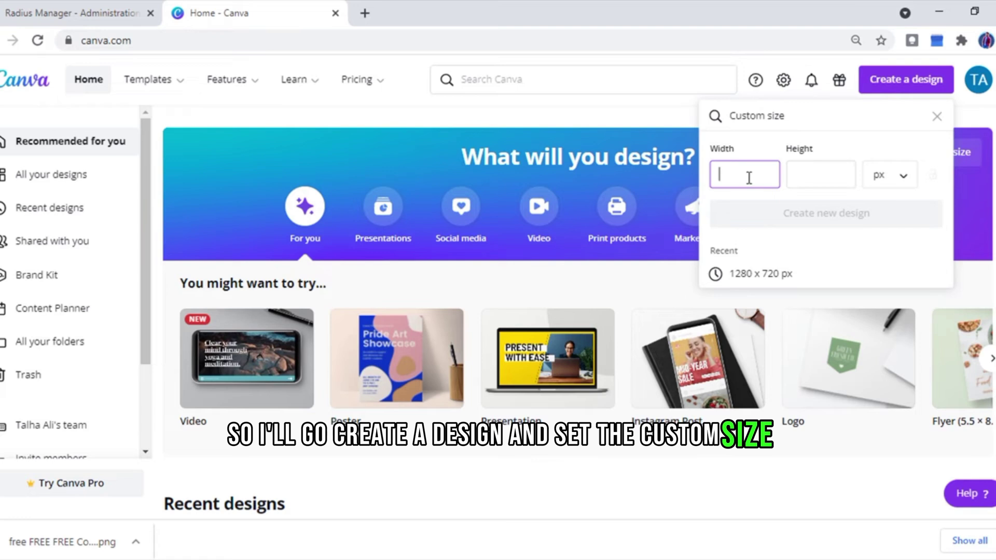
type("1004")
key("Tab")
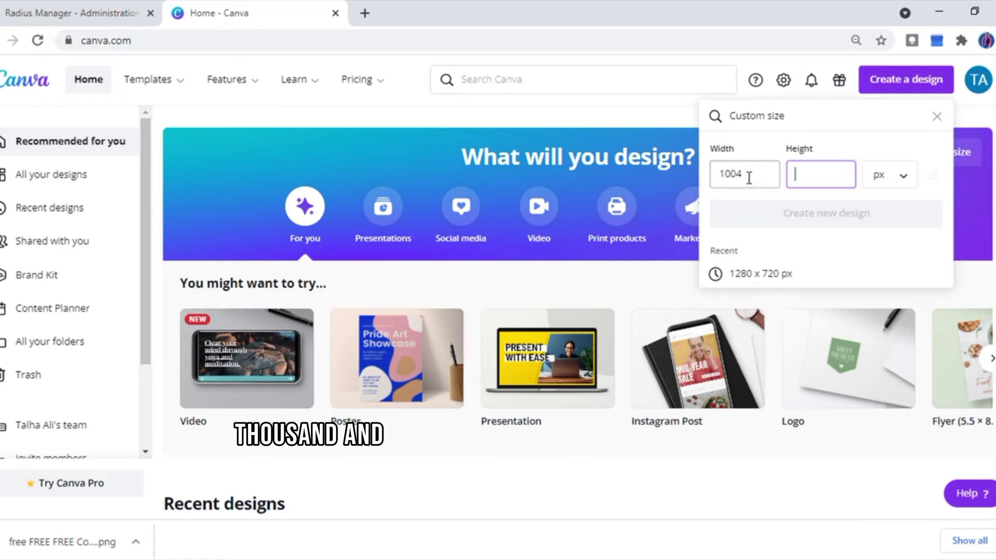
type("591")
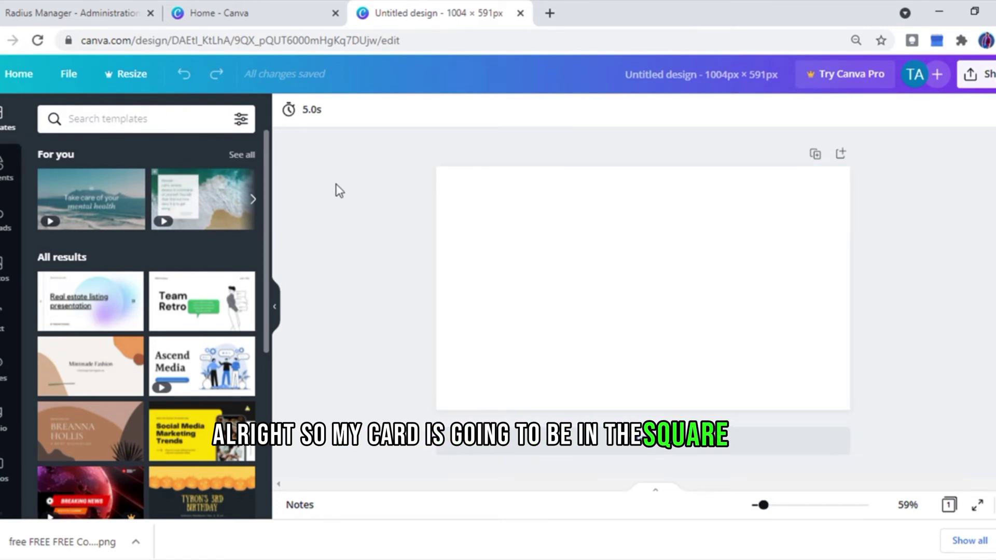
Search 'tree' and place the sunset tree photo as the card background.
left_click(90, 118)
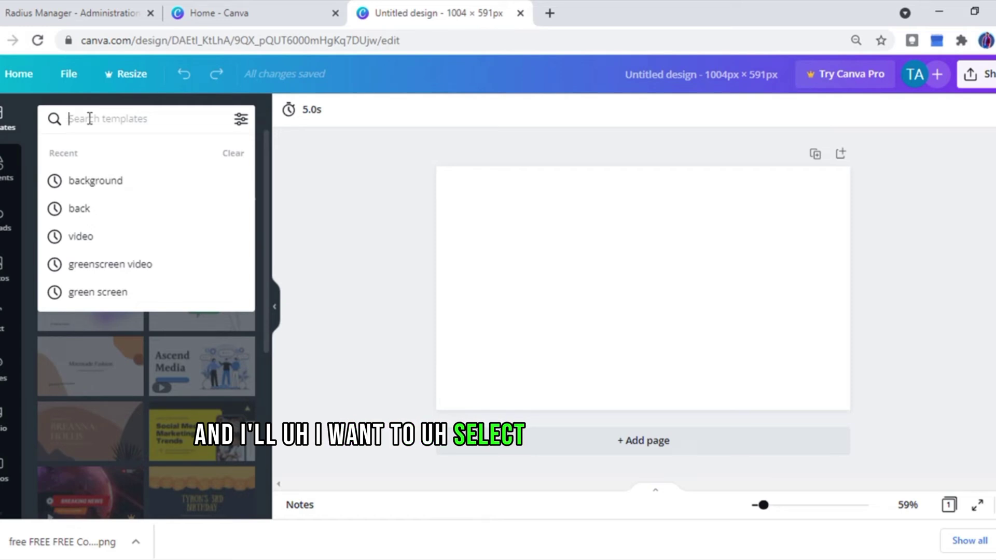
type("tree")
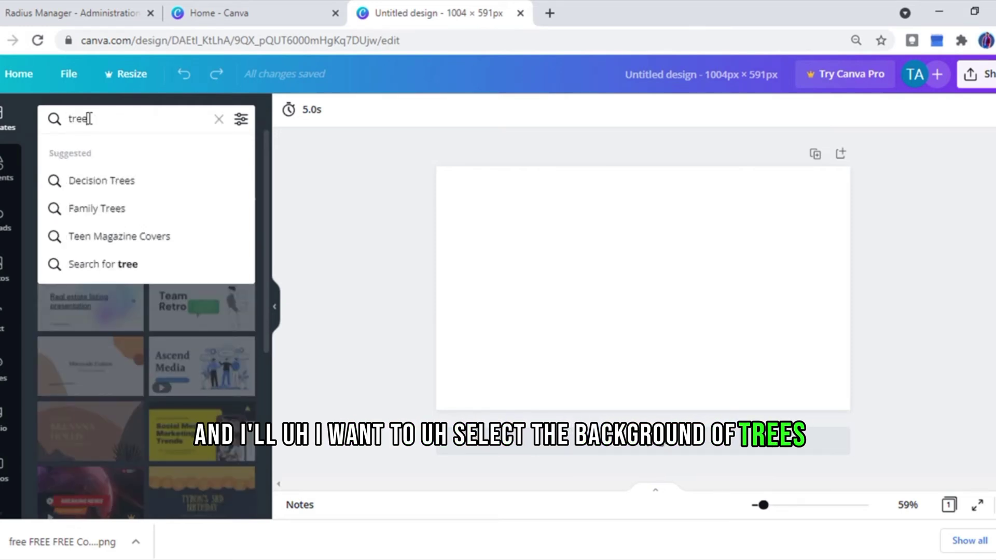
key("Return")
left_click(6, 269)
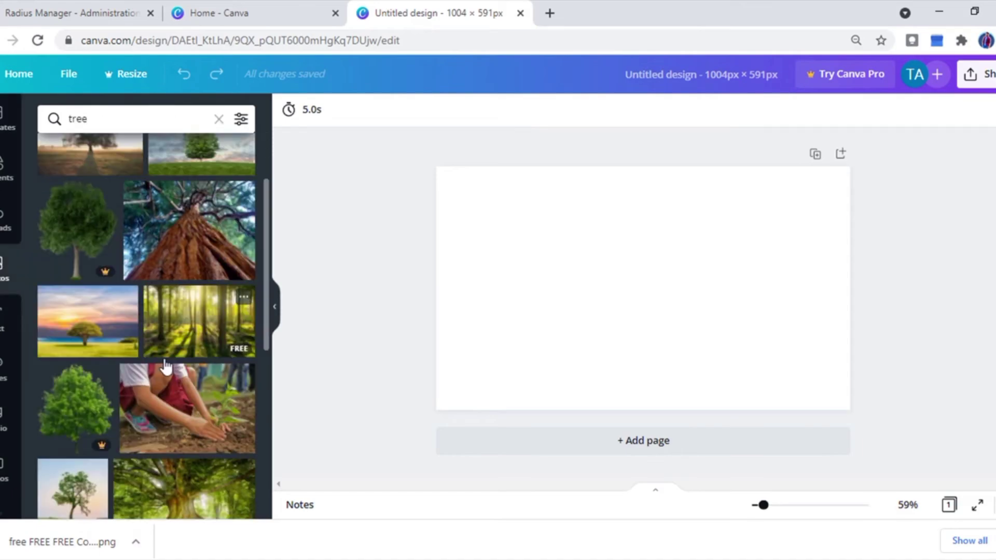
left_click_drag(88, 321, 707, 274)
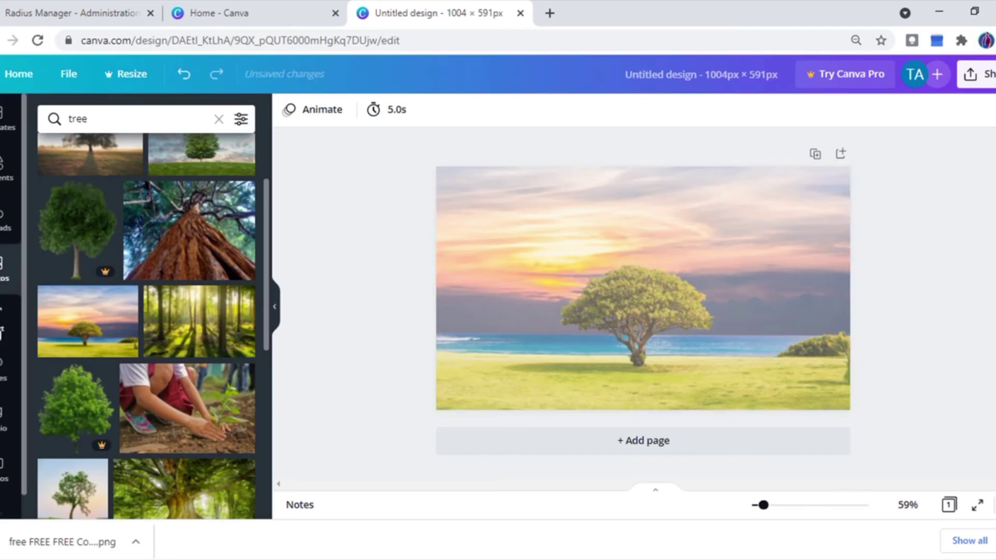
Add a square shape and stretch it into a banner across the card top.
left_click(6, 168)
left_click(240, 289)
scroll(148, 311, "up", 2)
left_click(63, 311)
left_click_drag(576, 218, 441, 195)
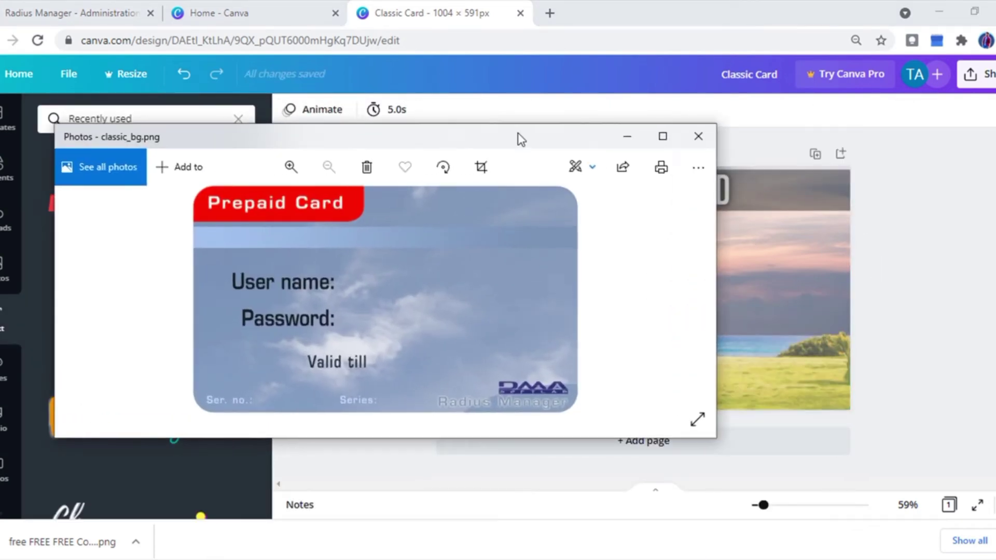
Move the default card preview aside and select classic_bg for renaming.
left_click_drag(518, 133, 652, 337)
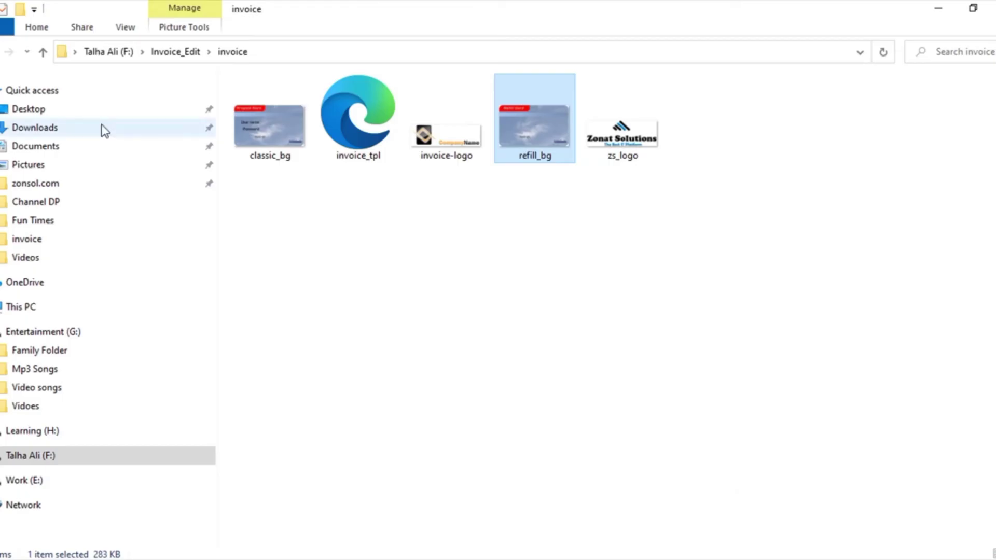
left_click(279, 142)
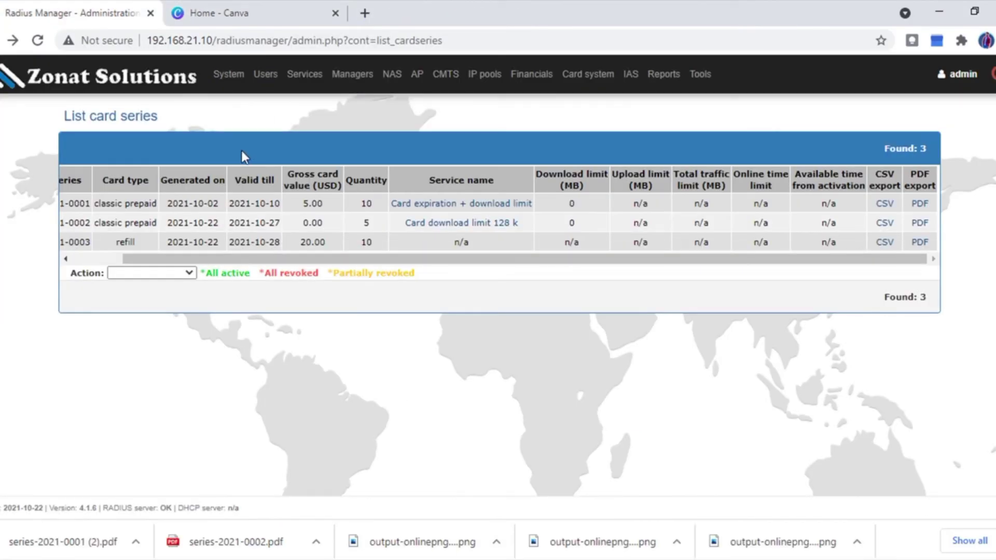
Export card series 2021-0001 from the series list as a PDF and save it.
mouse_move(588, 74)
left_click(586, 109)
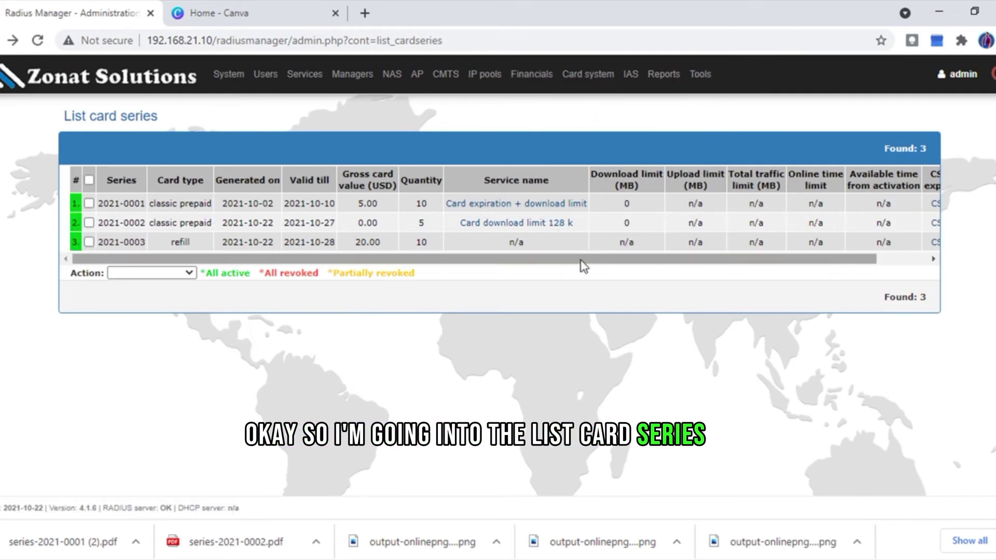
left_click_drag(580, 260, 731, 260)
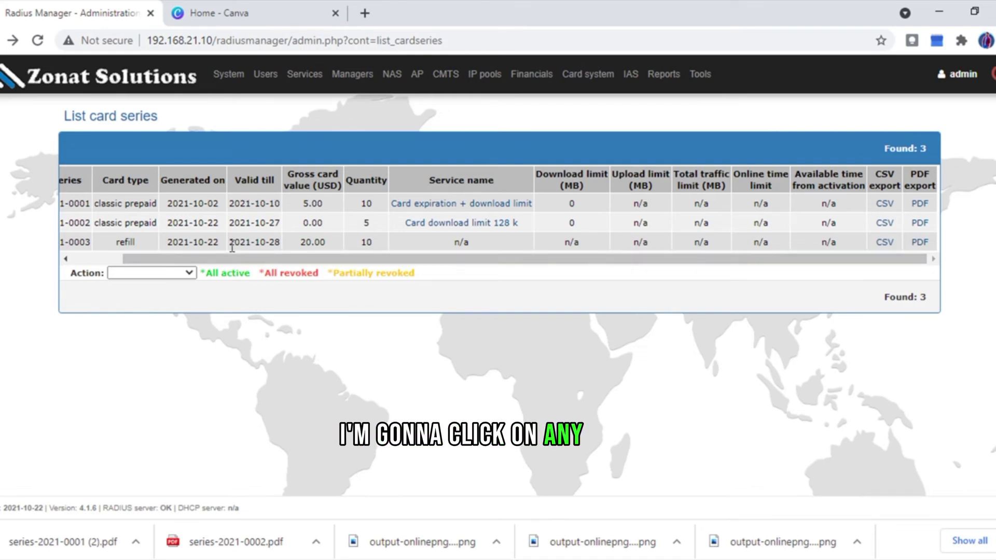
mouse_move(233, 259)
left_mouse_down()
mouse_move(137, 258)
mouse_move(740, 259)
left_mouse_up()
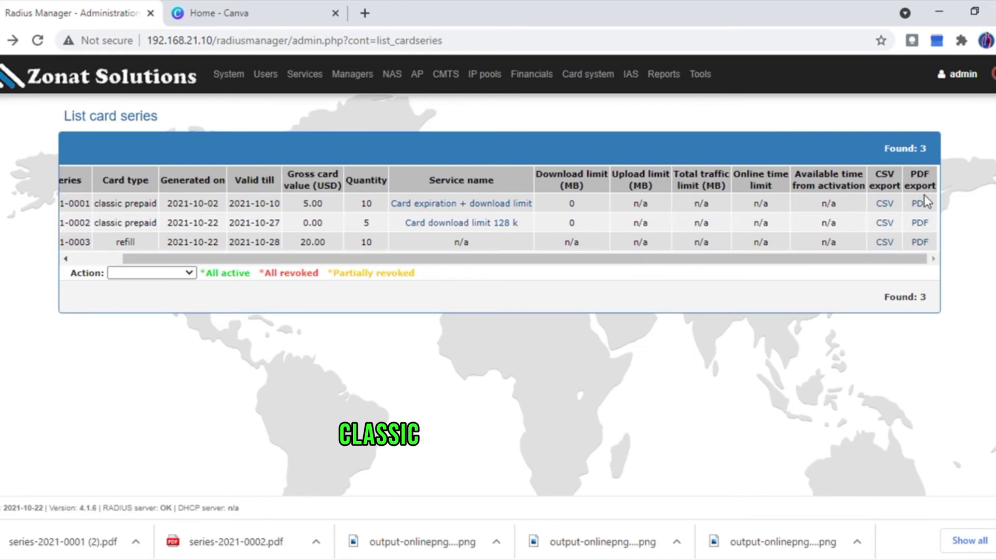
left_click(919, 206)
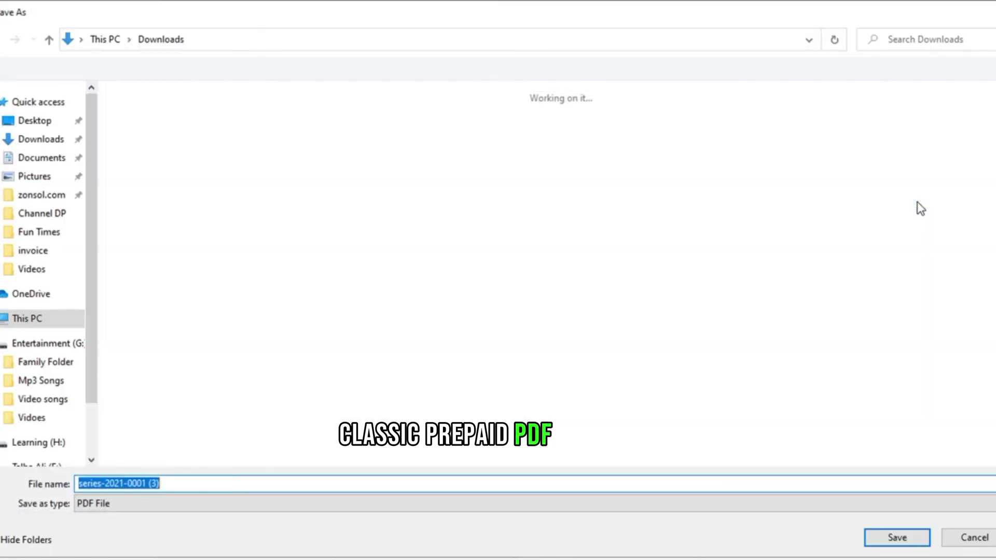
left_click(896, 538)
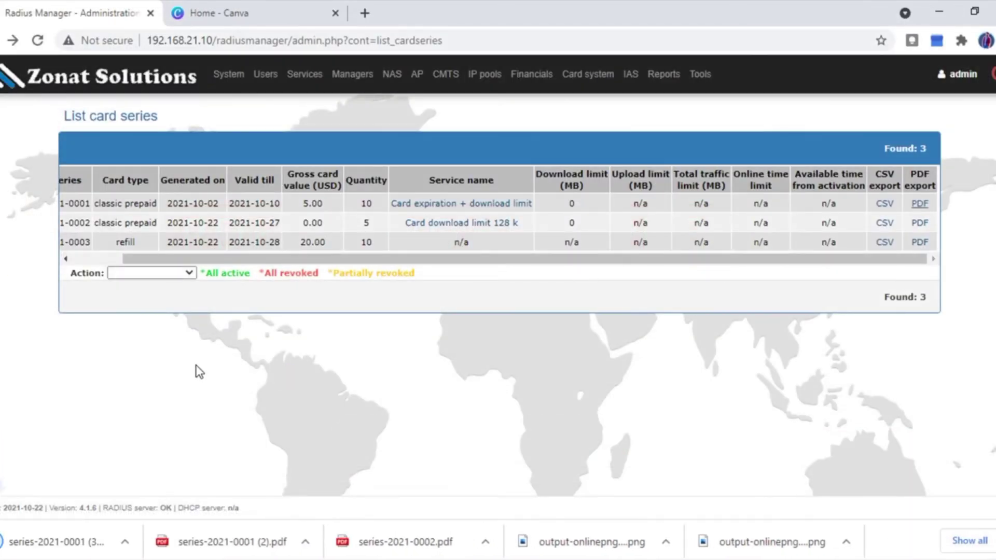
Open series-2021-0001 (3).pdf and inspect the serial-number text on the first card.
left_click(80, 540)
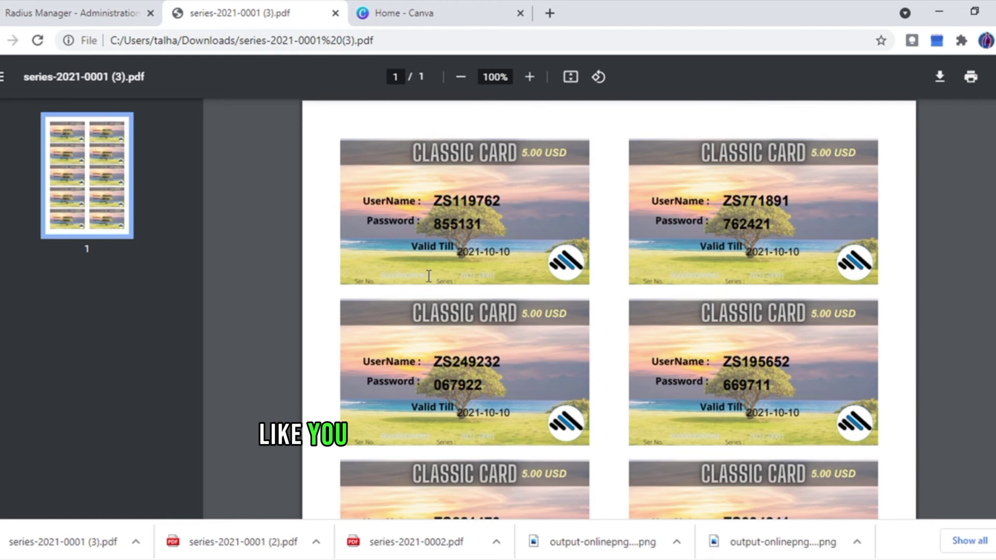
left_click_drag(429, 277, 389, 278)
left_click(380, 279)
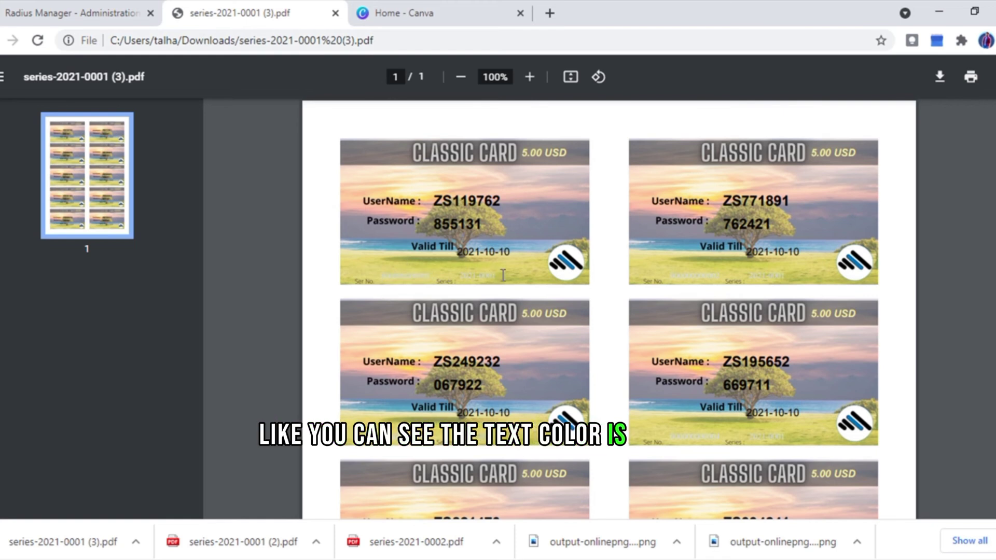